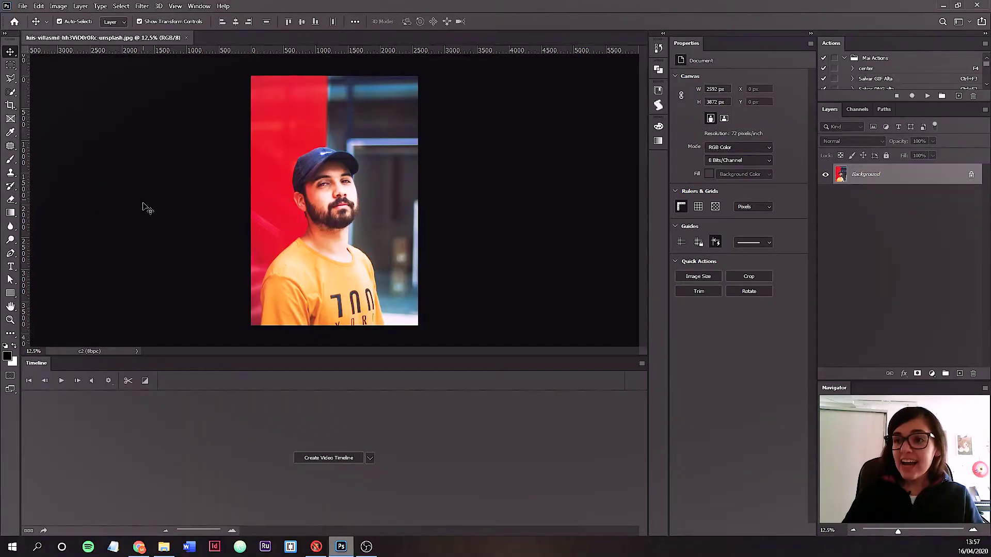
Step: Collapse the Timeline panel to its tab bar to give the photo more room
{"action": "double_click", "coordinate": [39, 364]}
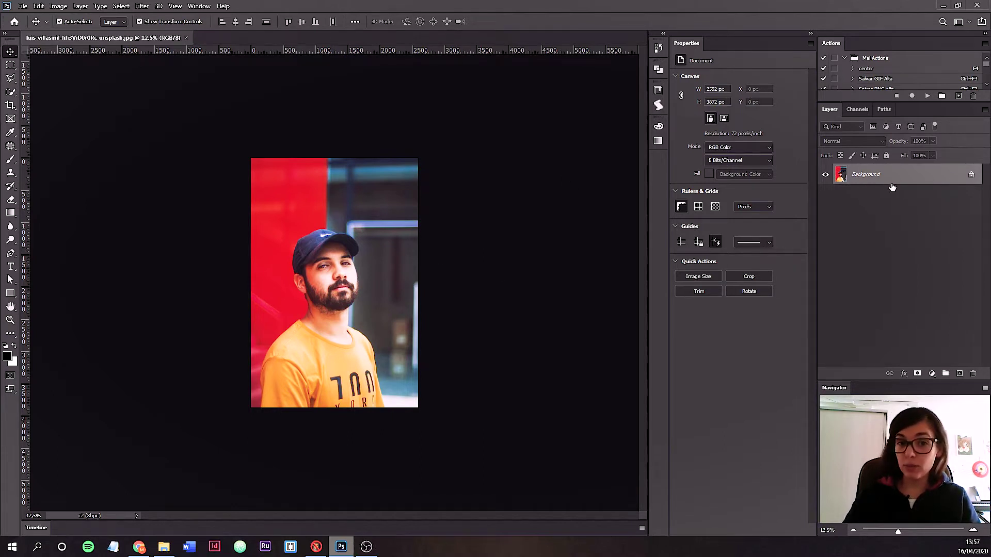
Step: Unlock the Background layer so it becomes an editable Layer 0
{"action": "left_click", "coordinate": [972, 177]}
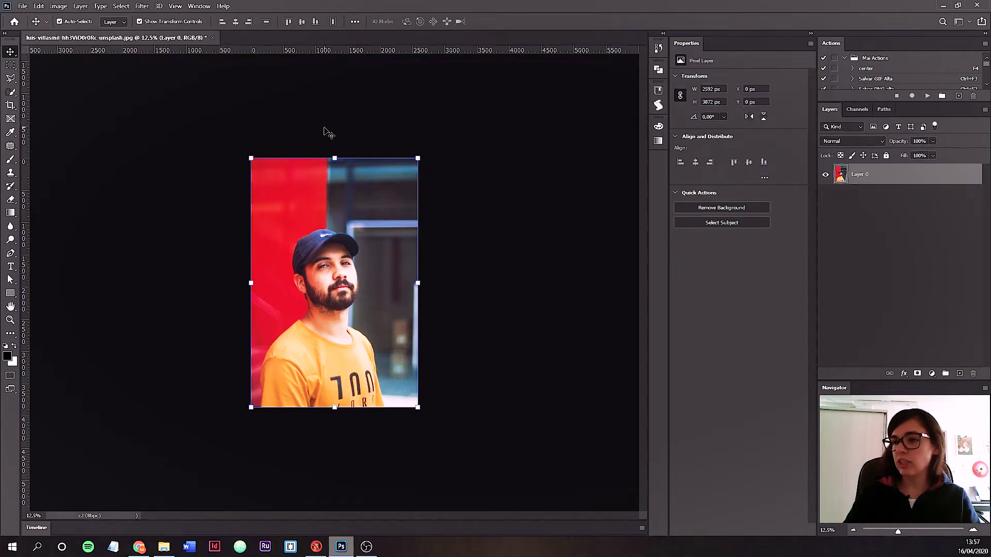
{"action": "left_click", "coordinate": [210, 88]}
{"action": "left_click", "coordinate": [287, 210]}
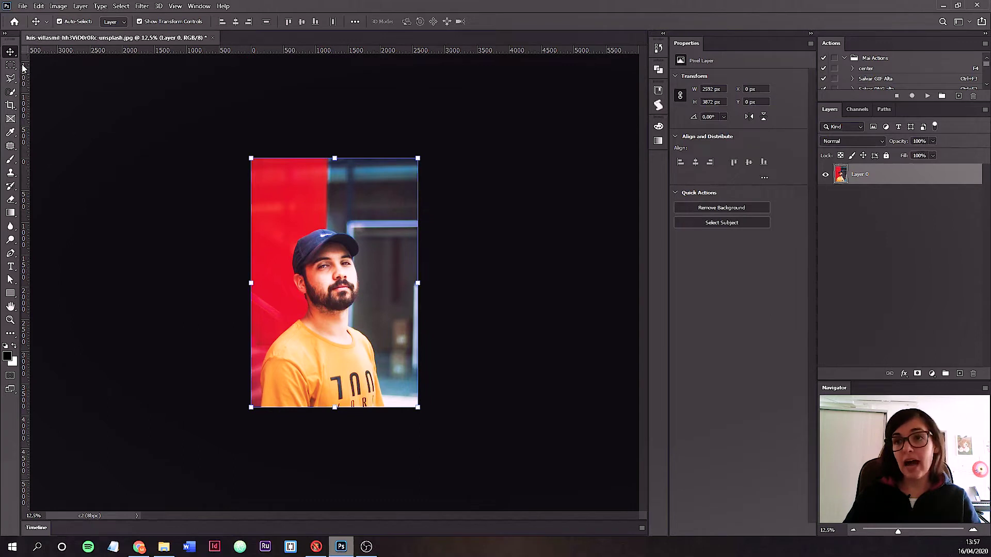
Step: Switch the selection tool to the Quick Selection Tool
{"action": "key", "text": "w"}
{"action": "right_click", "coordinate": [11, 93]}
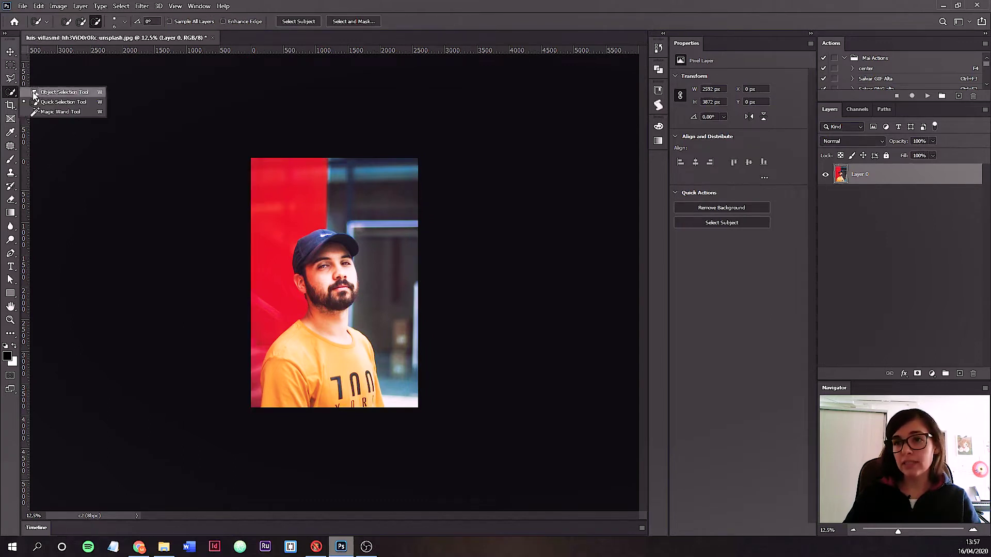
{"action": "left_click", "coordinate": [35, 112]}
{"action": "right_click", "coordinate": [11, 94]}
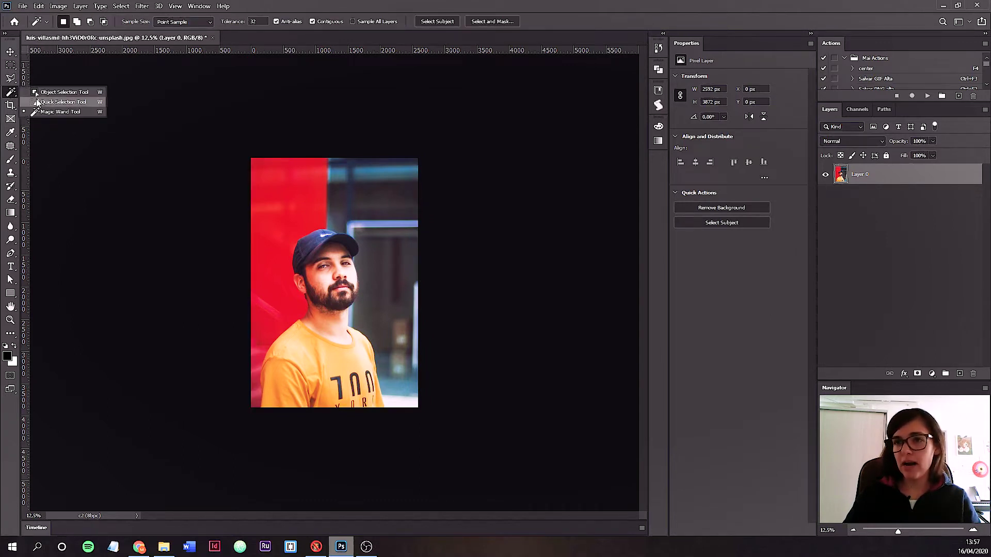
{"action": "left_click", "coordinate": [45, 102]}
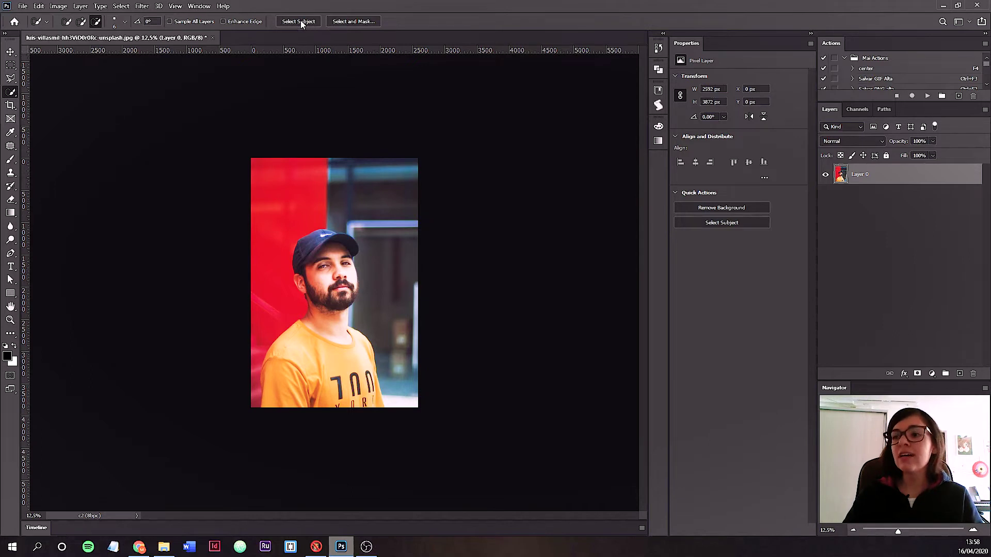
Step: Use Select Subject to outline the man in the cap, then zoom in and centre him
{"action": "left_click", "coordinate": [304, 24]}
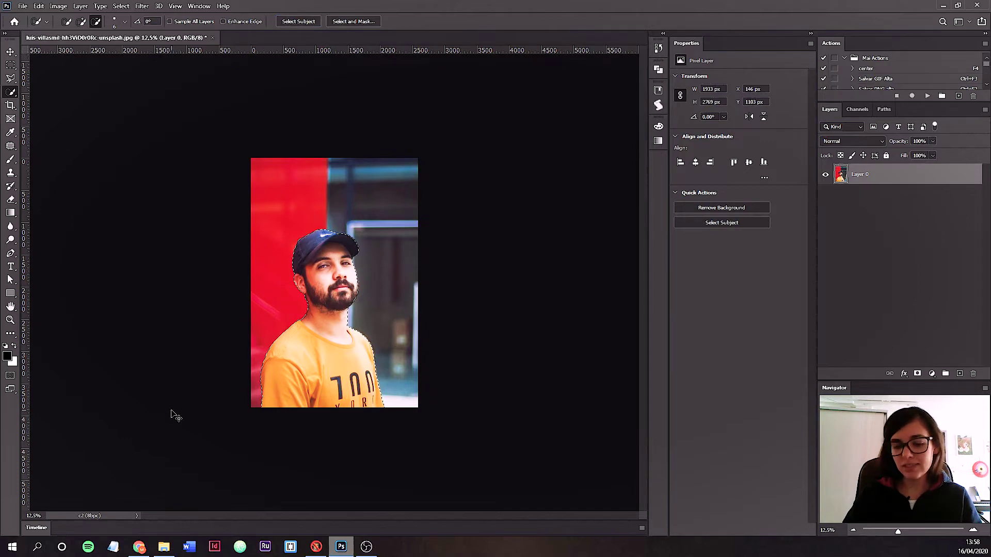
{"action": "key", "text": "ctrl+plus"}
{"action": "left_click_drag", "start_coordinate": [265, 284], "coordinate": [287, 206]}
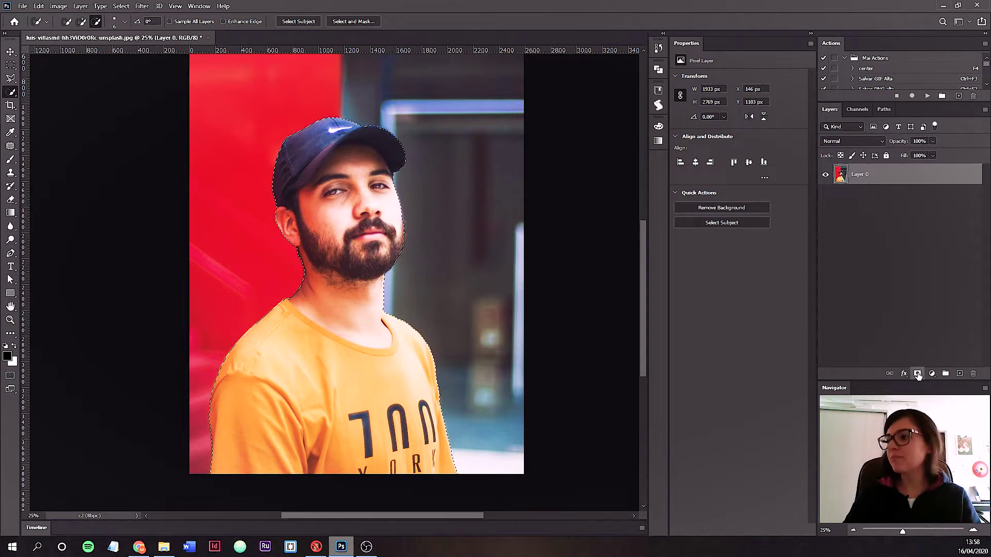
Step: Mask out the red background and add a new empty layer beneath Layer 0
{"action": "left_click", "coordinate": [918, 374]}
{"action": "scroll", "coordinate": [359, 257], "scroll_direction": "left", "scroll_amount": 2}
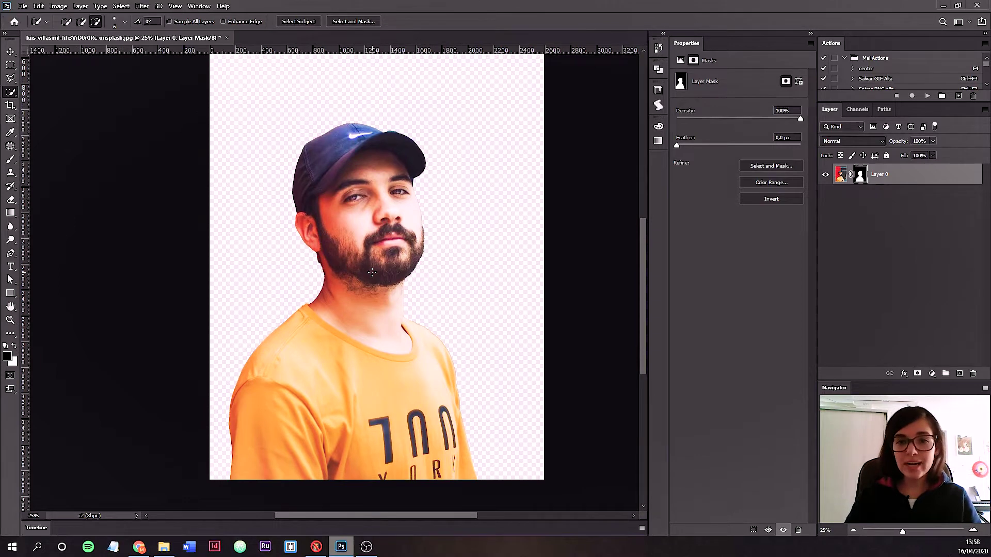
{"action": "key", "text": "ctrl+shift+alt+n"}
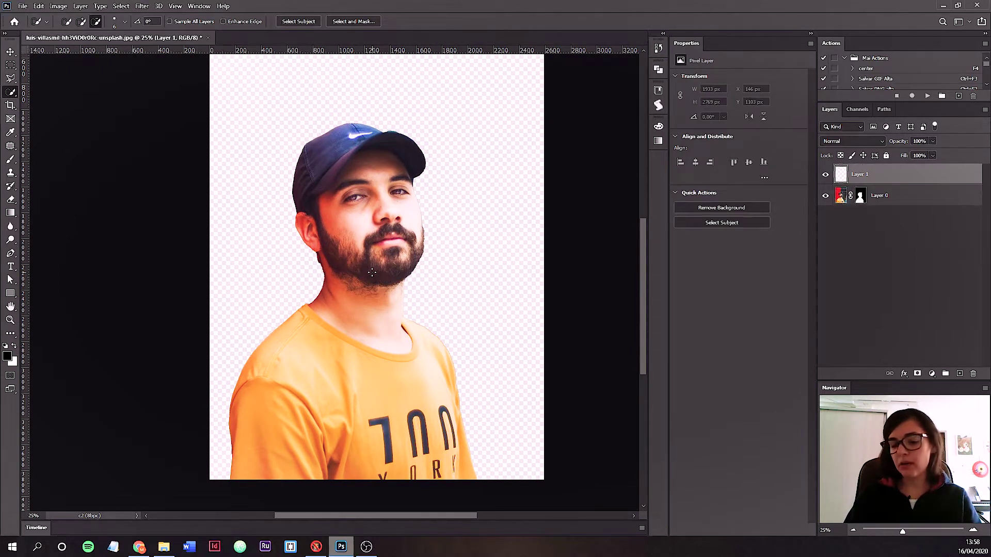
{"action": "key", "text": "ctrl+bracketleft"}
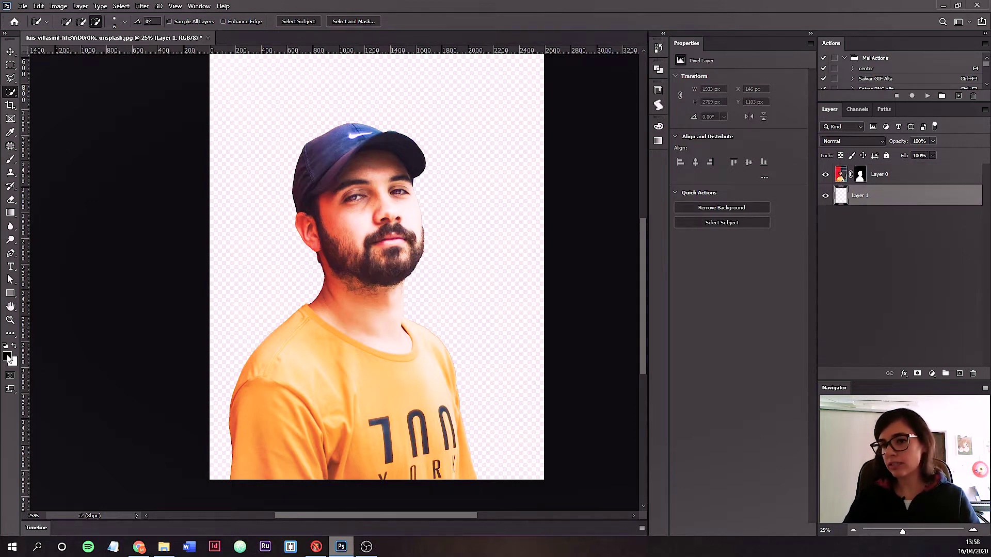
Step: Fill the new layer with blue #0022cc as the foreground colour
{"action": "key", "text": "i"}
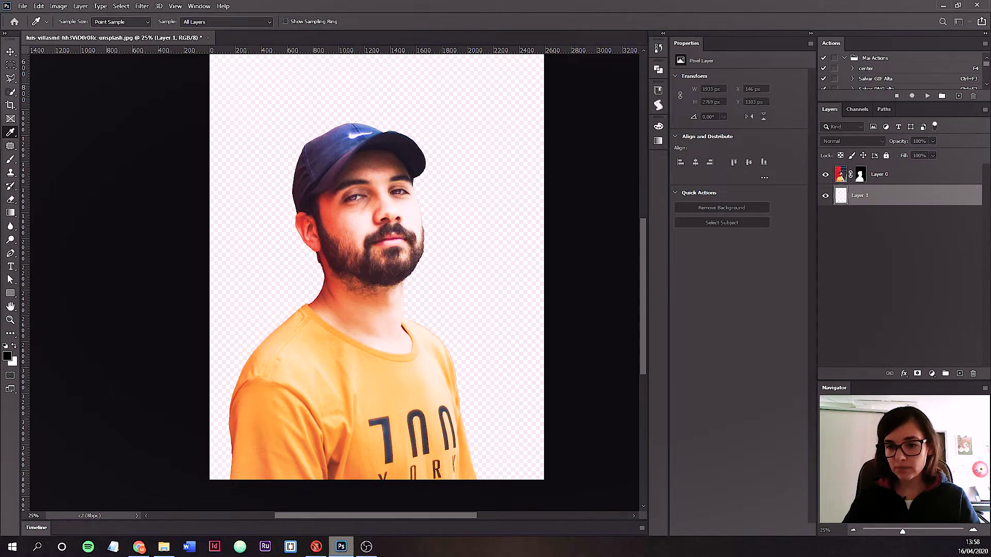
{"action": "left_click", "coordinate": [7, 356]}
{"action": "left_click_drag", "start_coordinate": [103, 102], "coordinate": [225, 101]}
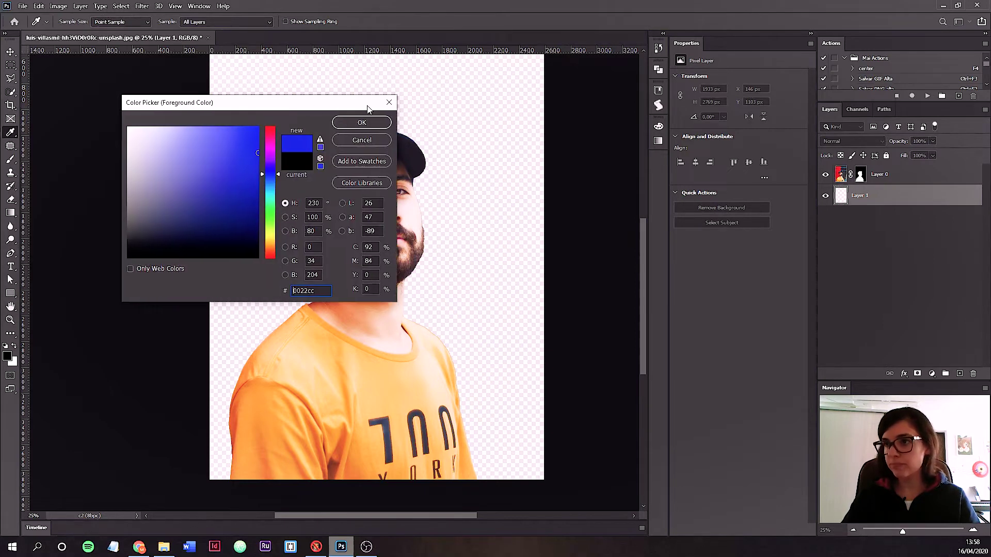
{"action": "left_click", "coordinate": [365, 122]}
{"action": "key", "text": "w"}
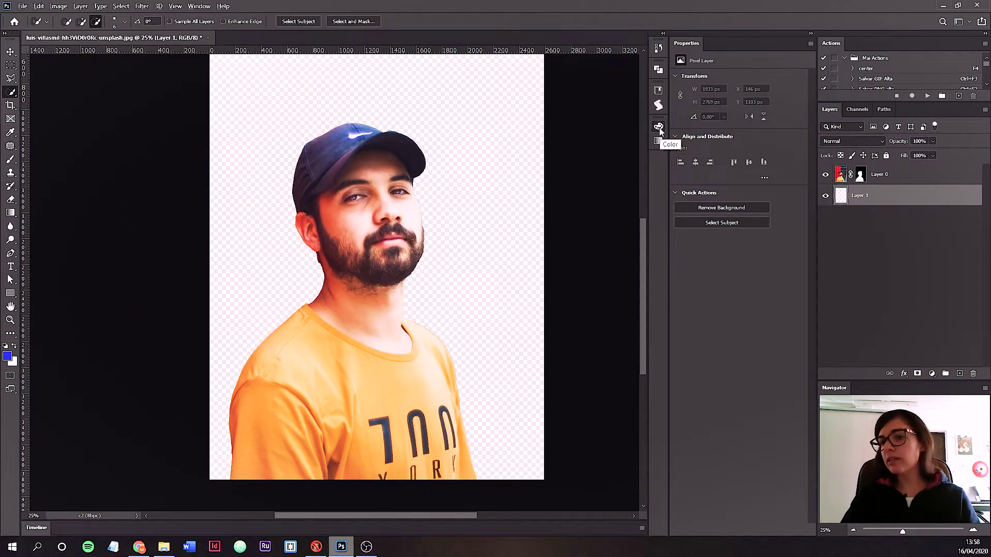
{"action": "key", "text": "alt+BackSpace"}
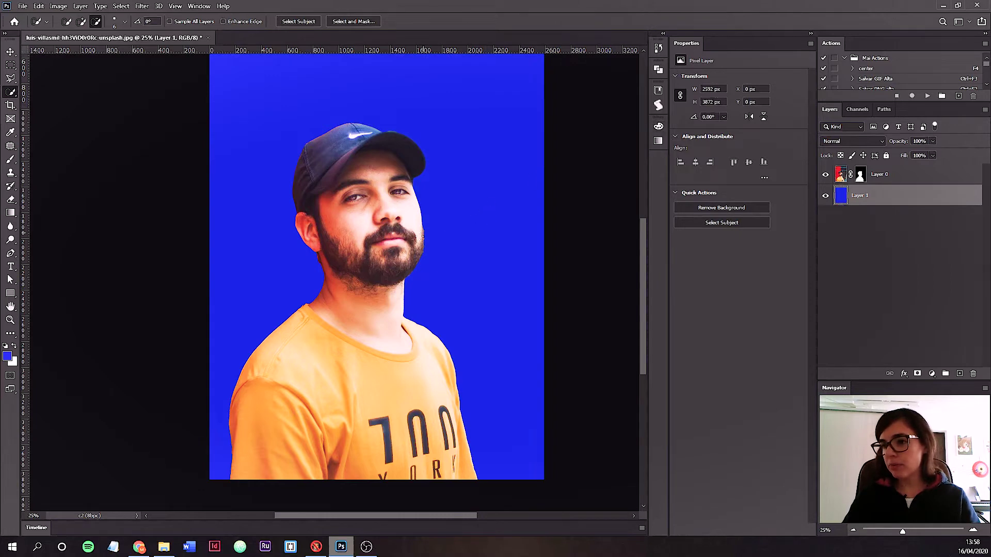
Step: Target Layer 0's mask and zoom in on the beard and neck
{"action": "left_click", "coordinate": [870, 177]}
{"action": "scroll", "coordinate": [361, 289], "scroll_direction": "up", "scroll_amount": 3}
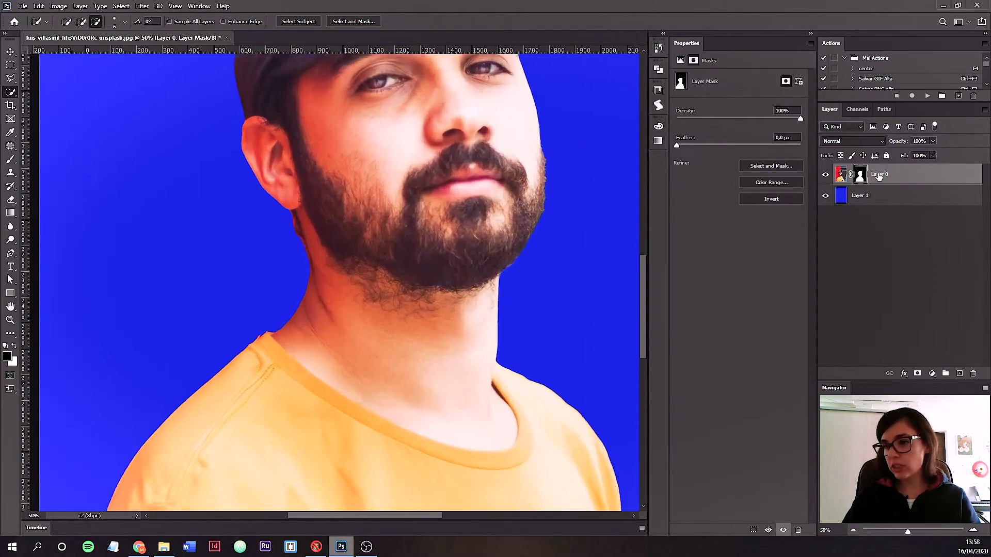
{"action": "mouse_move", "coordinate": [324, 196]}
{"action": "left_mouse_down"}
{"action": "mouse_move", "coordinate": [412, 202]}
{"action": "mouse_move", "coordinate": [428, 148]}
{"action": "left_mouse_up"}
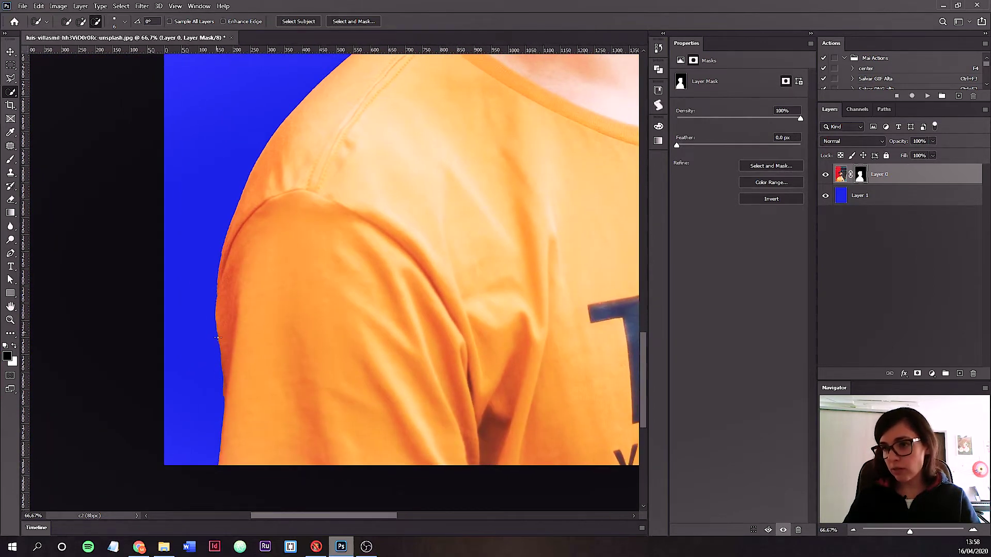
{"action": "scroll", "coordinate": [143, 272], "scroll_direction": "up", "scroll_amount": 1}
{"action": "scroll", "coordinate": [248, 261], "scroll_direction": "up", "scroll_amount": 2}
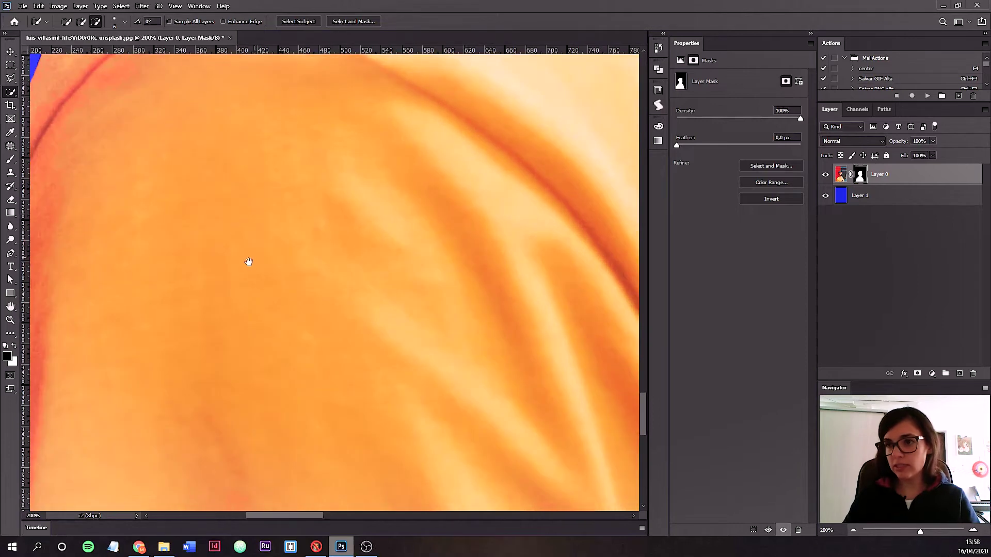
{"action": "scroll", "coordinate": [534, 231], "scroll_direction": "down", "scroll_amount": 1}
Step: Inspect the cutout edges along the shoulder, collar and neck up to the ear
{"action": "left_click_drag", "start_coordinate": [336, 139], "coordinate": [259, 476]}
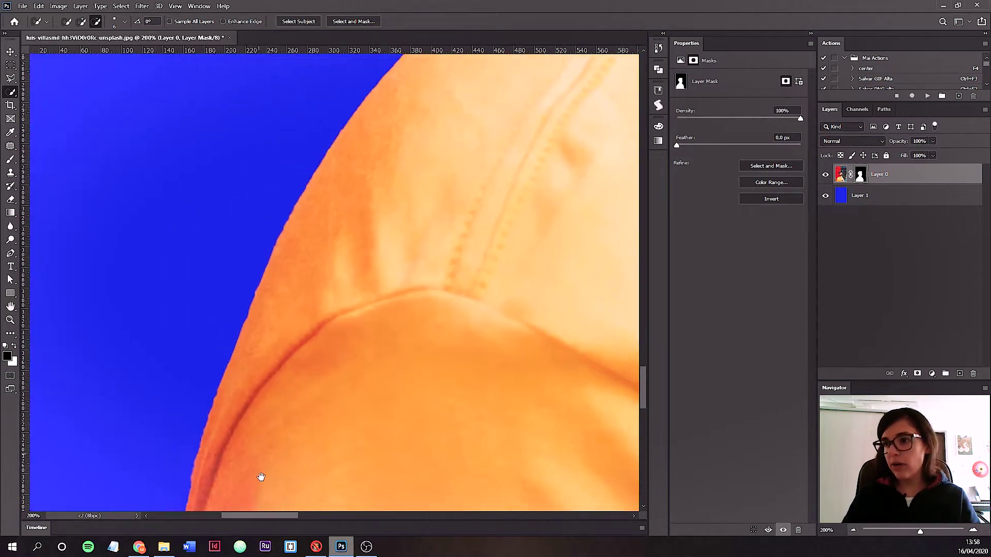
{"action": "left_click_drag", "start_coordinate": [478, 153], "coordinate": [263, 398]}
{"action": "left_click_drag", "start_coordinate": [510, 203], "coordinate": [309, 390]}
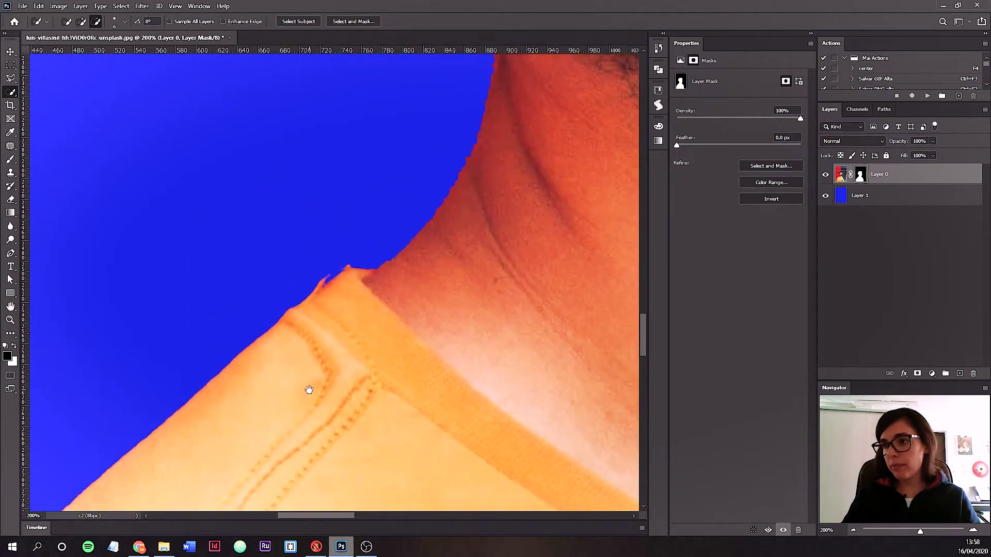
{"action": "left_click_drag", "start_coordinate": [362, 295], "coordinate": [335, 332]}
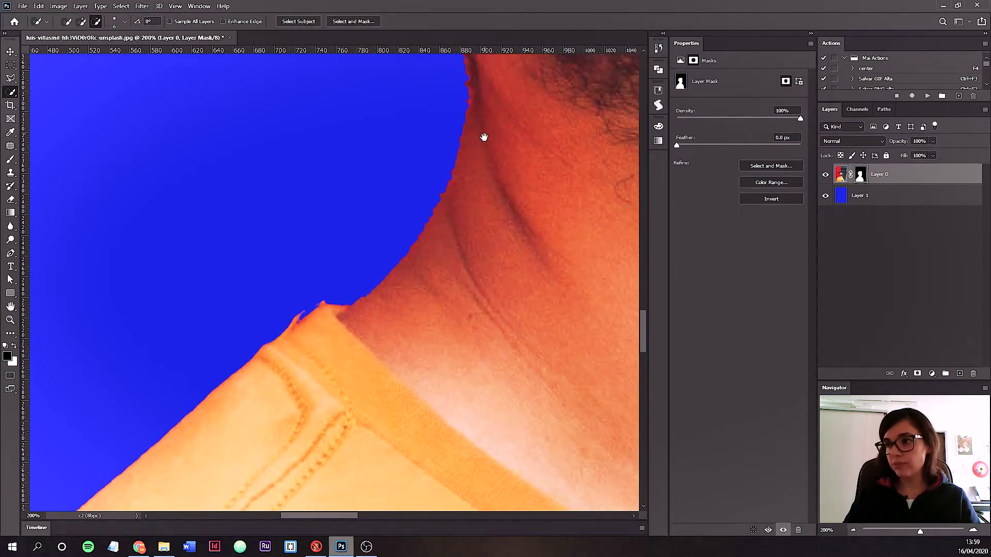
{"action": "left_click_drag", "start_coordinate": [484, 137], "coordinate": [416, 401]}
{"action": "left_click_drag", "start_coordinate": [369, 159], "coordinate": [380, 193]}
{"action": "mouse_move", "coordinate": [450, 419]}
{"action": "left_mouse_down"}
{"action": "mouse_move", "coordinate": [451, 225]}
{"action": "mouse_move", "coordinate": [436, 303]}
{"action": "left_mouse_up"}
{"action": "left_click_drag", "start_coordinate": [436, 114], "coordinate": [435, 182]}
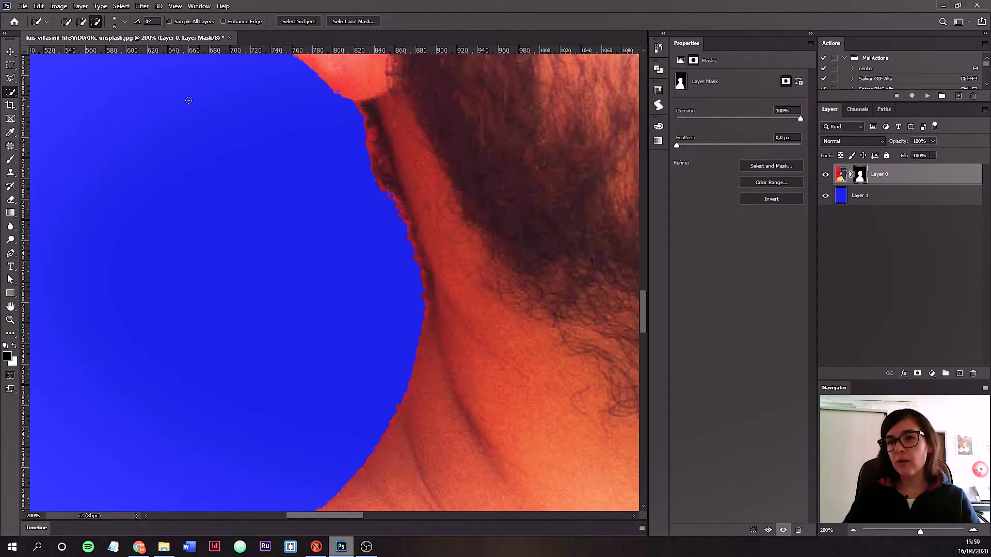
Step: Paint the mask with a size-10 brush to hide stray pixels along the neck
{"action": "key", "text": "b"}
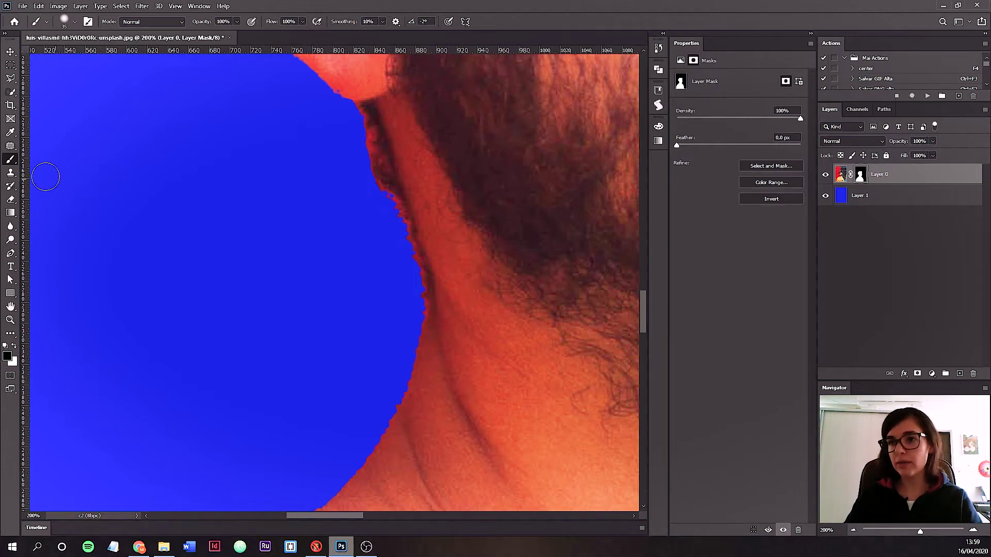
{"action": "key", "text": "bracketleft"}
{"action": "key", "text": "bracketleft"}
{"action": "key", "text": "bracketleft"}
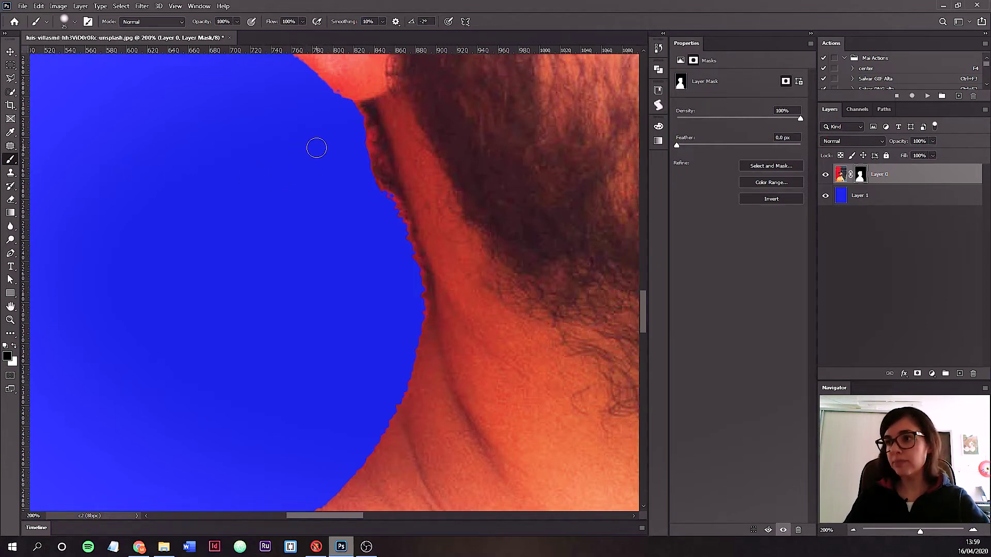
{"action": "key", "text": "bracketleft"}
{"action": "key", "text": "bracketleft"}
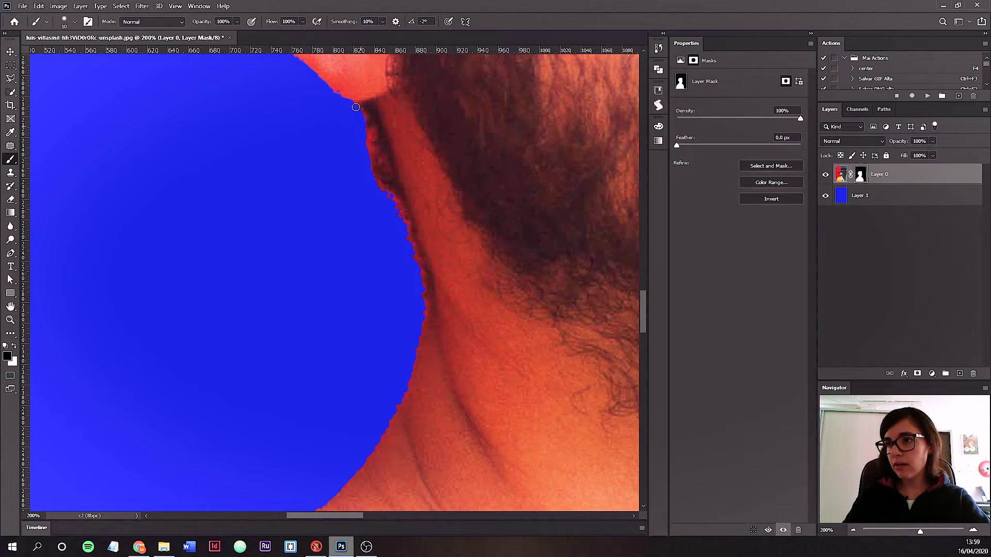
{"action": "mouse_move", "coordinate": [364, 125]}
{"action": "left_mouse_down"}
{"action": "mouse_move", "coordinate": [371, 170]}
{"action": "mouse_move", "coordinate": [364, 127]}
{"action": "left_mouse_up"}
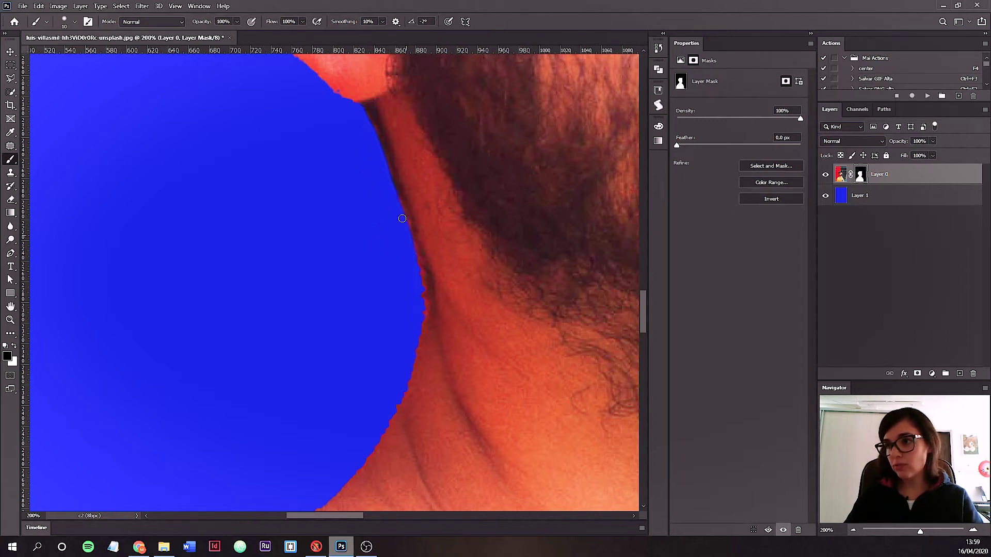
{"action": "scroll", "coordinate": [404, 312], "scroll_direction": "down", "scroll_amount": 3}
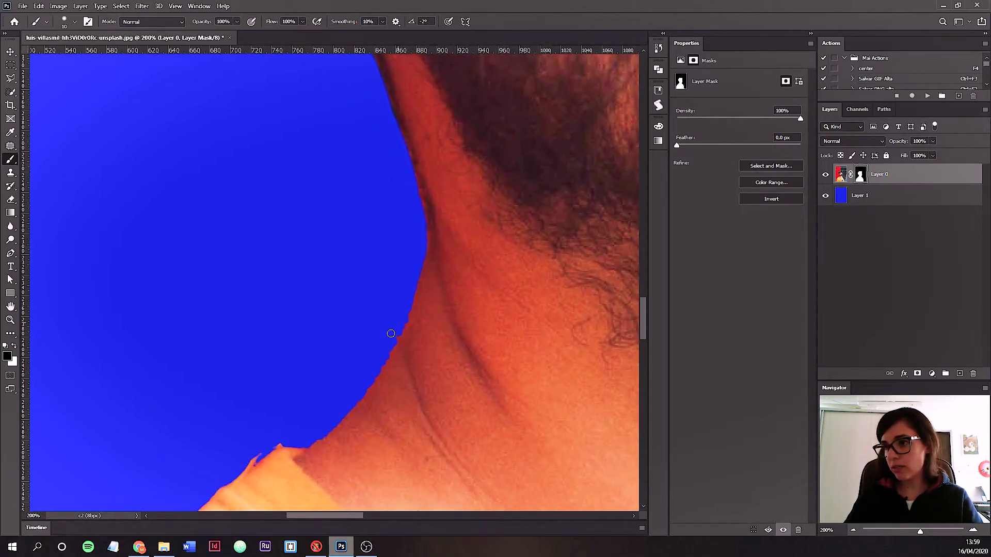
{"action": "left_click_drag", "start_coordinate": [378, 341], "coordinate": [382, 287]}
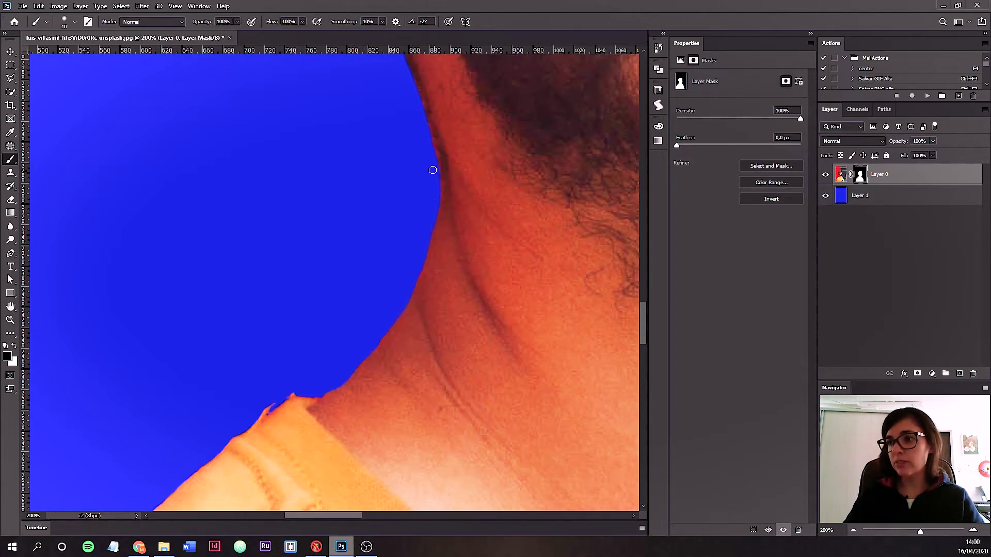
{"action": "left_click_drag", "start_coordinate": [287, 327], "coordinate": [339, 255]}
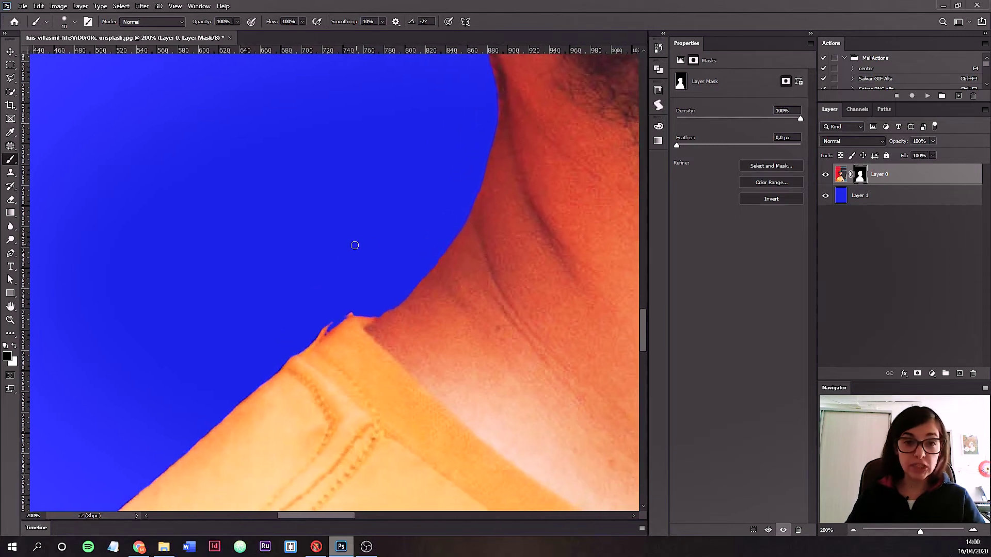
Step: Paint white over the collar notch, check the ear edge, and fit the photo on screen
{"action": "key", "text": "x"}
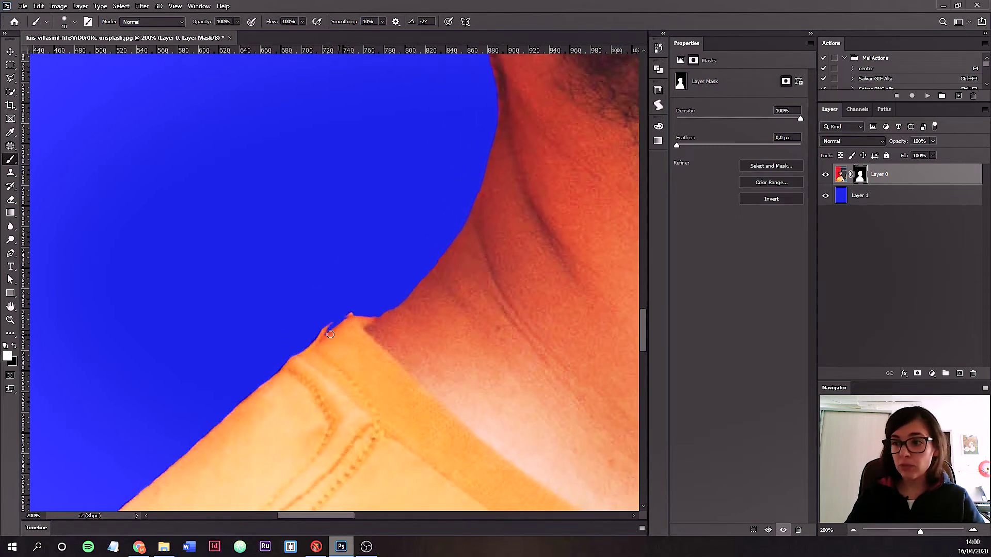
{"action": "left_click_drag", "start_coordinate": [330, 335], "coordinate": [335, 324]}
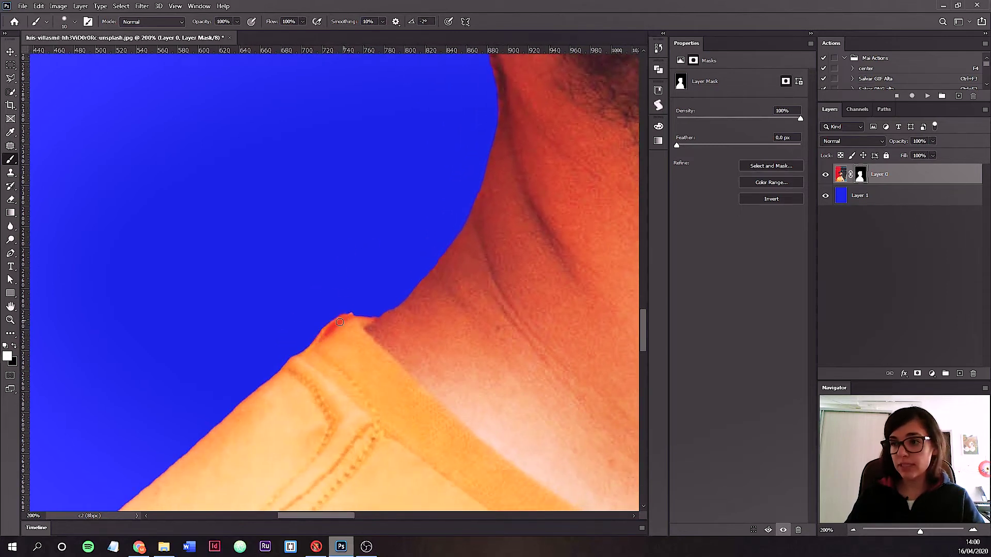
{"action": "mouse_move", "coordinate": [383, 282]}
{"action": "left_mouse_down"}
{"action": "mouse_move", "coordinate": [584, 163]}
{"action": "mouse_move", "coordinate": [310, 405]}
{"action": "left_mouse_up"}
{"action": "left_click_drag", "start_coordinate": [361, 137], "coordinate": [303, 396]}
{"action": "left_click_drag", "start_coordinate": [263, 124], "coordinate": [283, 288]}
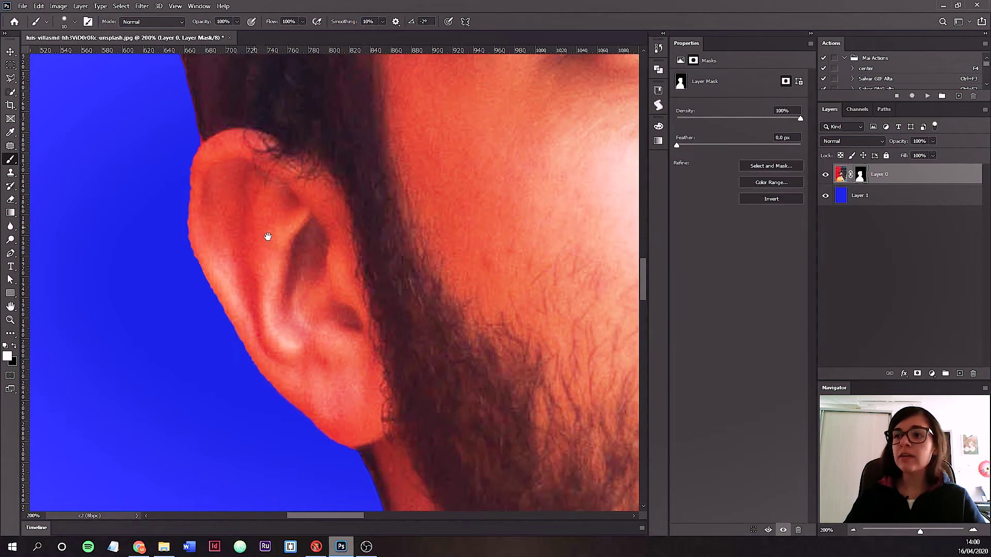
{"action": "mouse_move", "coordinate": [200, 262]}
{"action": "left_mouse_down"}
{"action": "mouse_move", "coordinate": [273, 329]}
{"action": "mouse_move", "coordinate": [262, 237]}
{"action": "mouse_move", "coordinate": [280, 218]}
{"action": "left_mouse_up"}
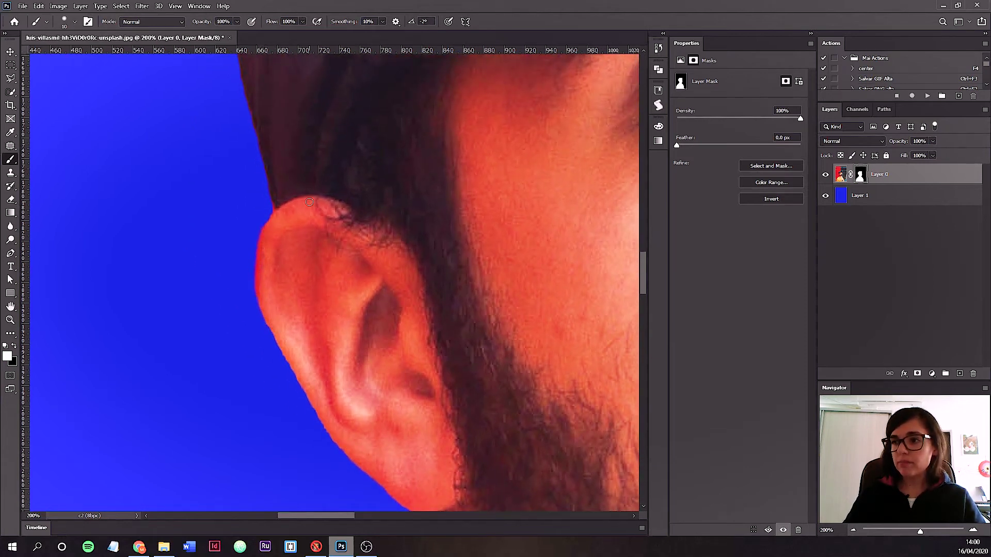
{"action": "key", "text": "ctrl+0"}
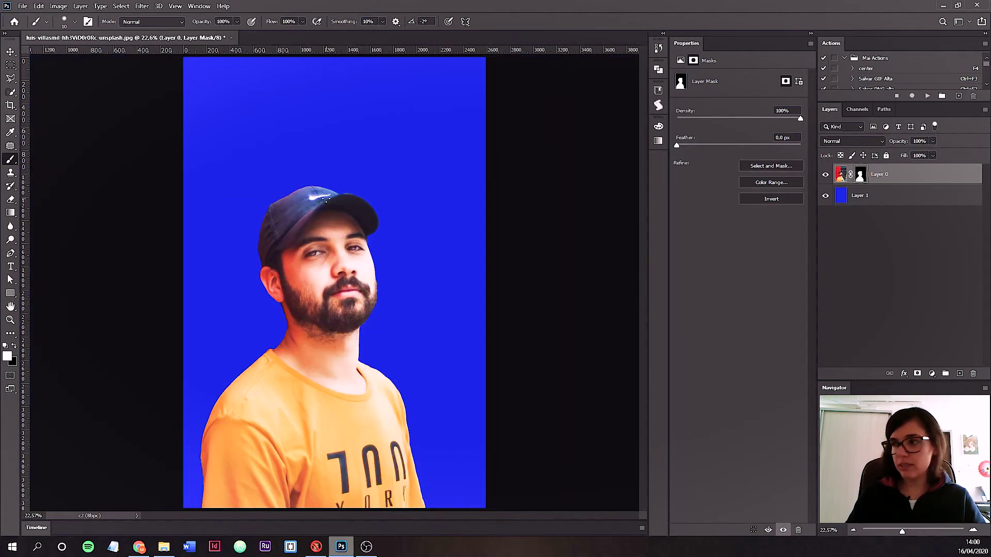
{"action": "left_click", "coordinate": [840, 177]}
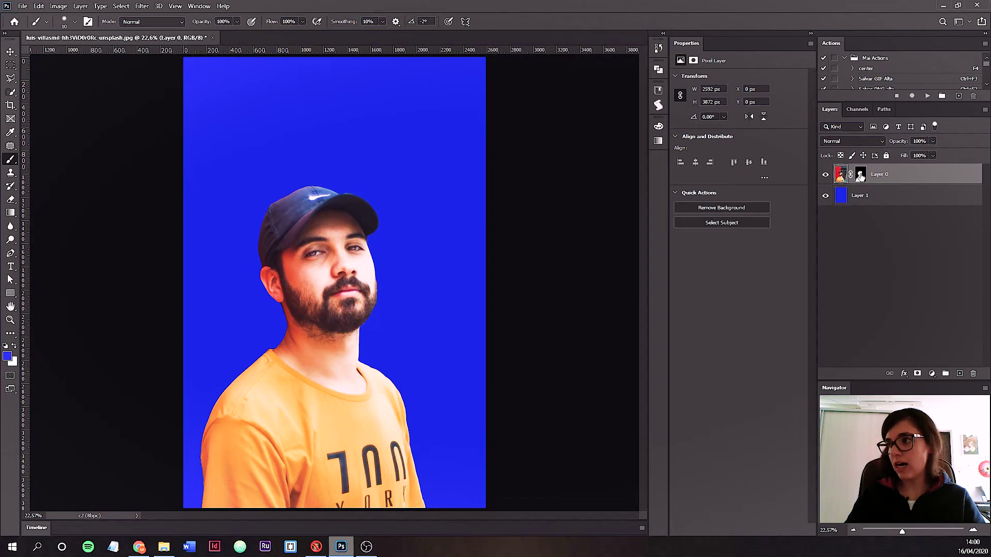
{"action": "left_click", "coordinate": [861, 177]}
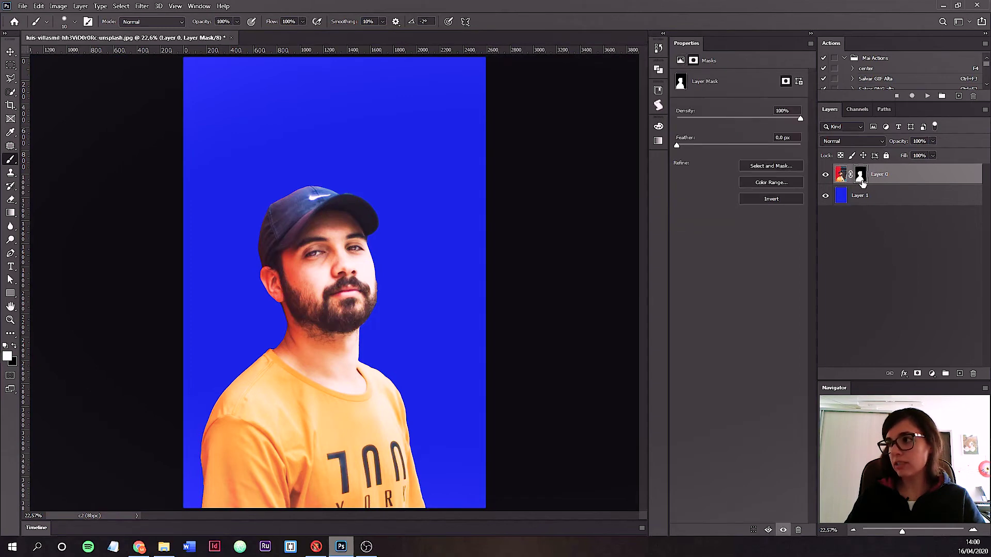
{"action": "left_click", "coordinate": [973, 375]}
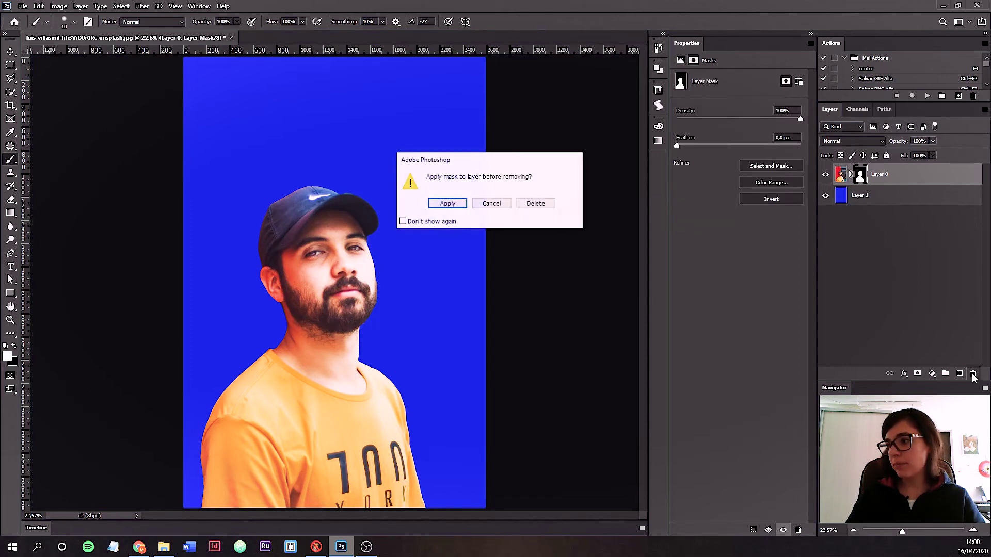
{"action": "left_click", "coordinate": [449, 204]}
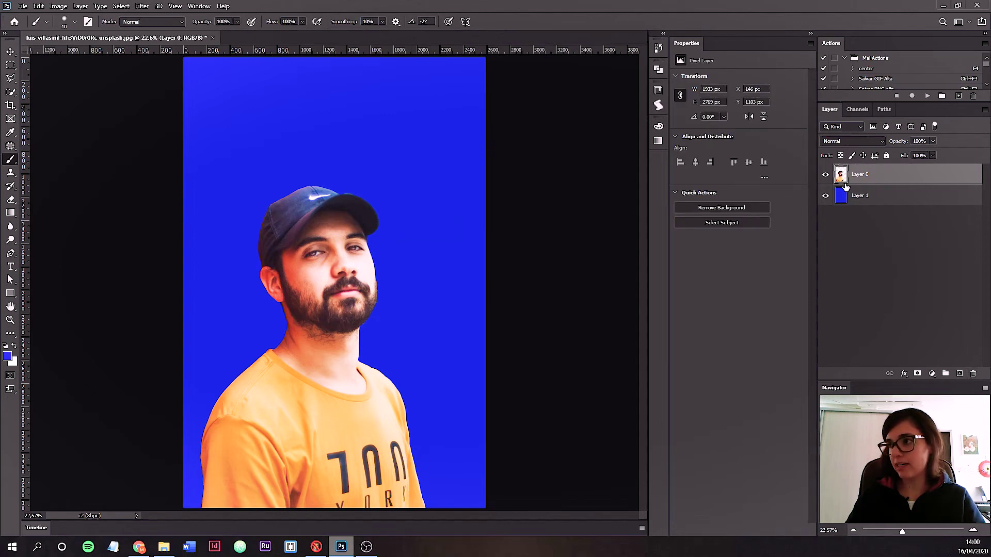
{"action": "left_click", "coordinate": [826, 196]}
{"action": "left_click", "coordinate": [826, 197]}
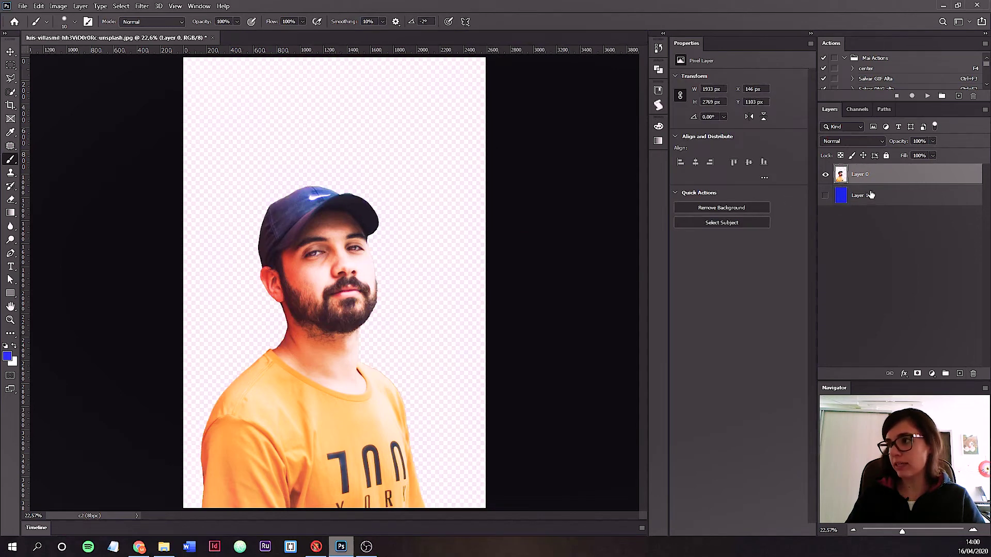
{"action": "key", "text": "ctrl+z"}
{"action": "left_click", "coordinate": [827, 197]}
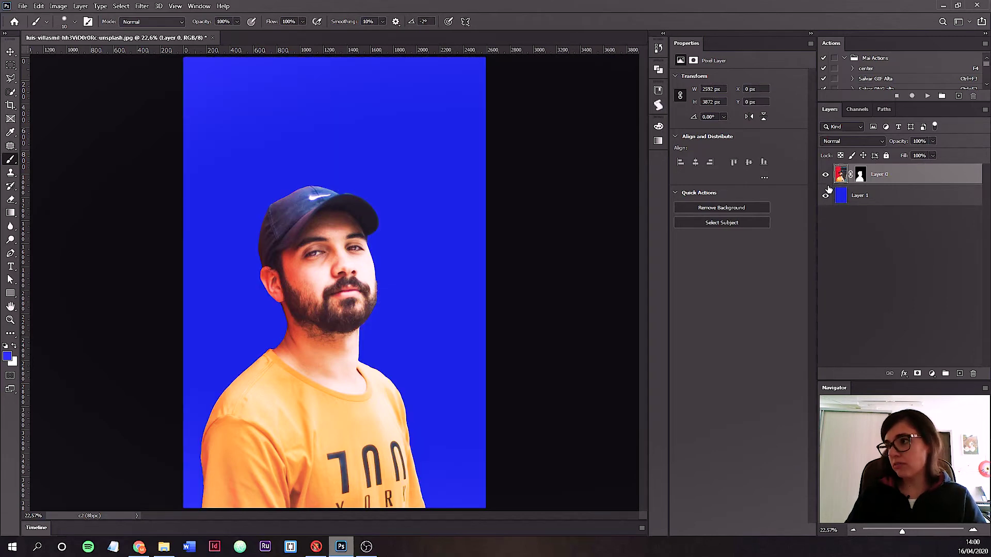
{"action": "left_click", "coordinate": [826, 198]}
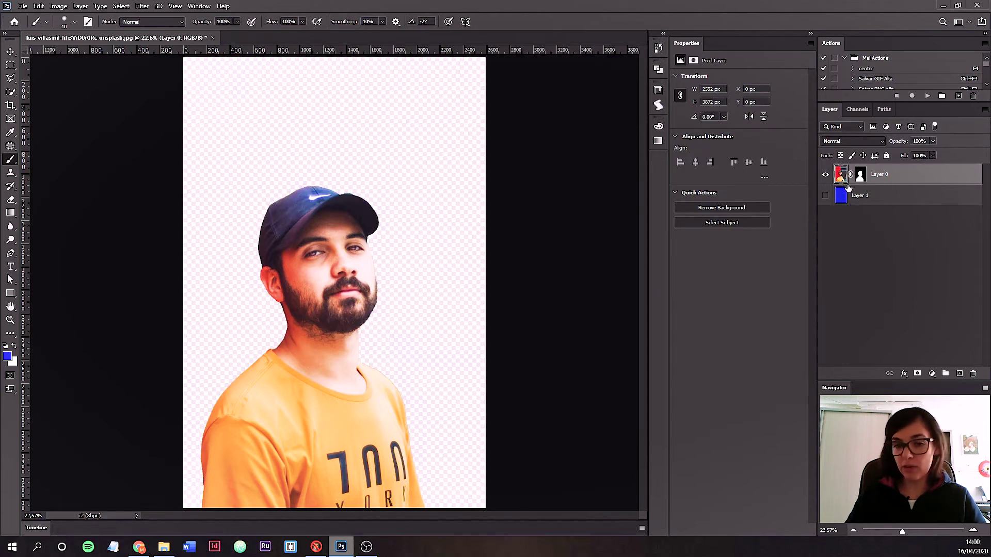
{"action": "left_click", "coordinate": [825, 195]}
{"action": "left_click", "coordinate": [860, 175]}
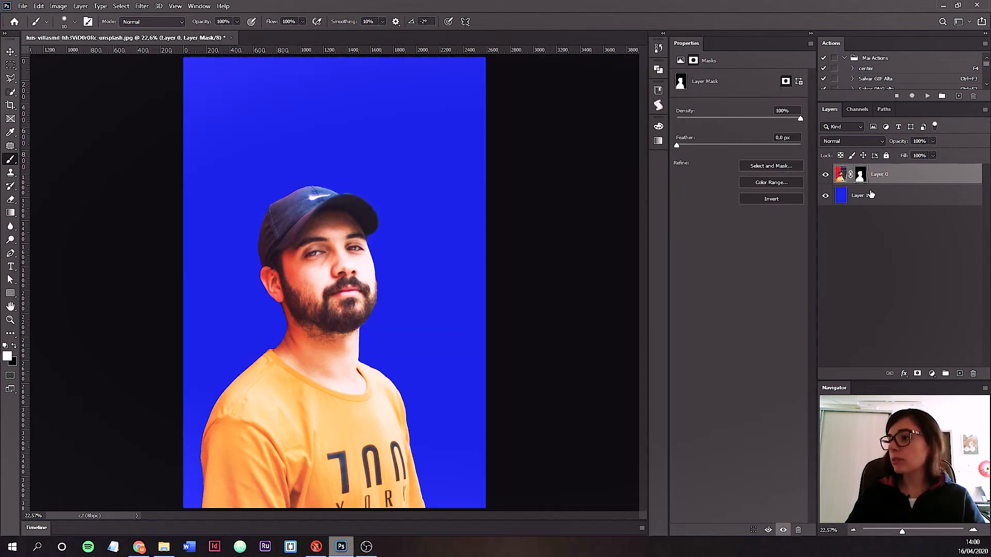
{"action": "left_click", "coordinate": [973, 374]}
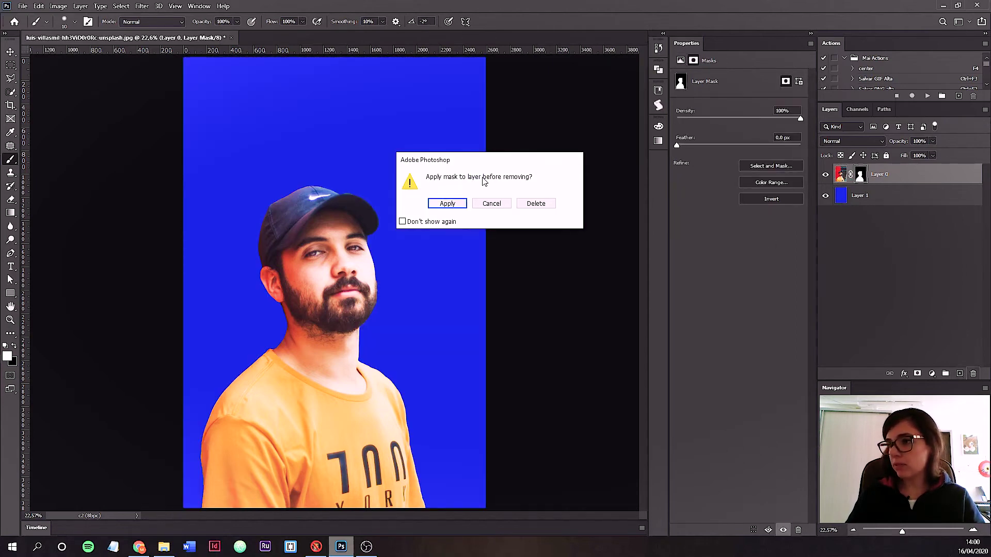
{"action": "left_click", "coordinate": [535, 204]}
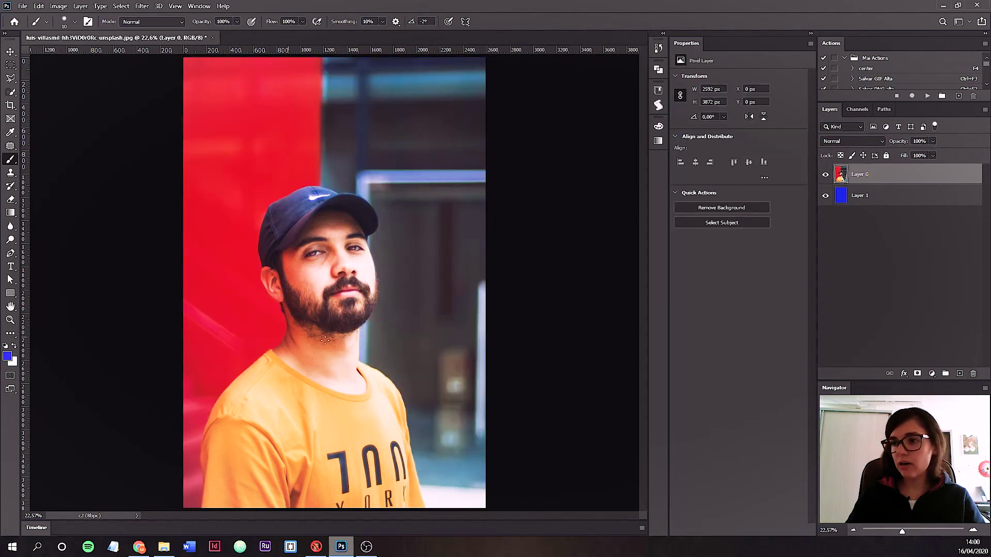
{"action": "key", "text": "ctrl+z"}
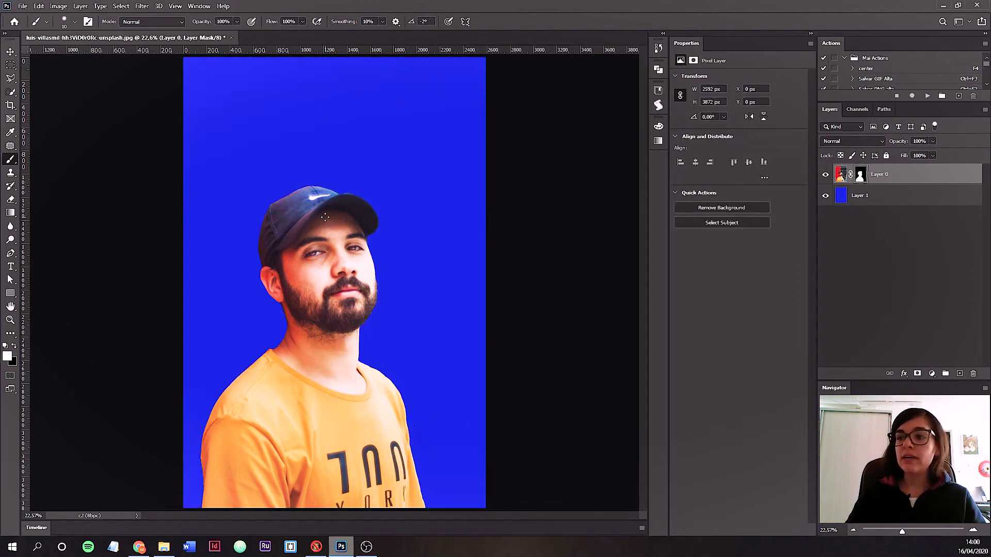
{"action": "left_click", "coordinate": [901, 177]}
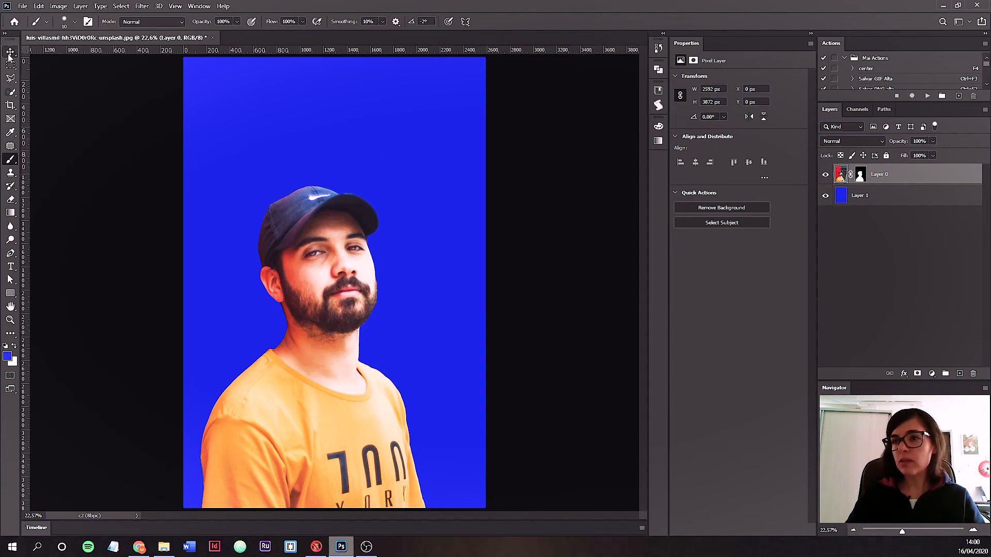
Step: Try shifting the man layer with the Move tool, then undo the move
{"action": "key", "text": "v"}
{"action": "left_click_drag", "start_coordinate": [464, 261], "coordinate": [504, 216]}
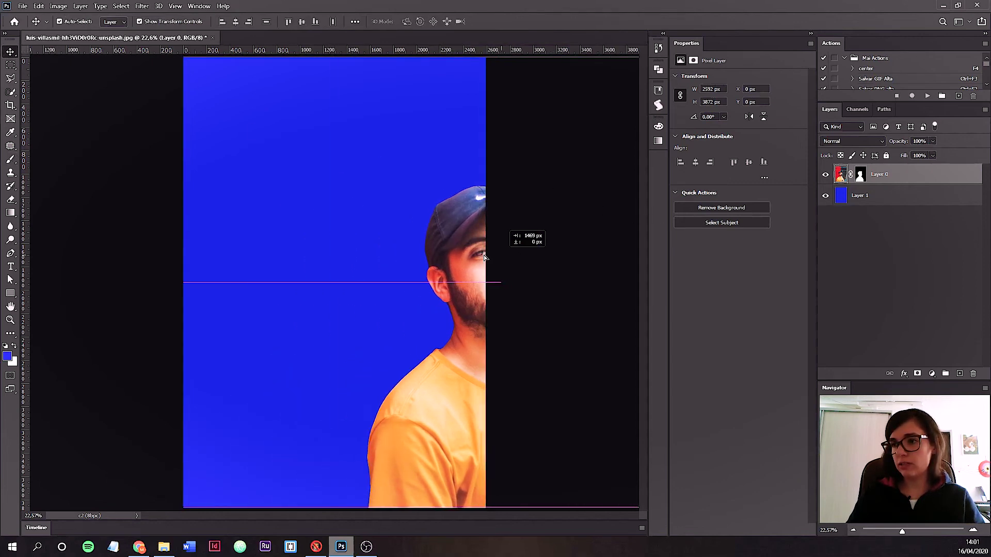
{"action": "key", "text": "ctrl+z"}
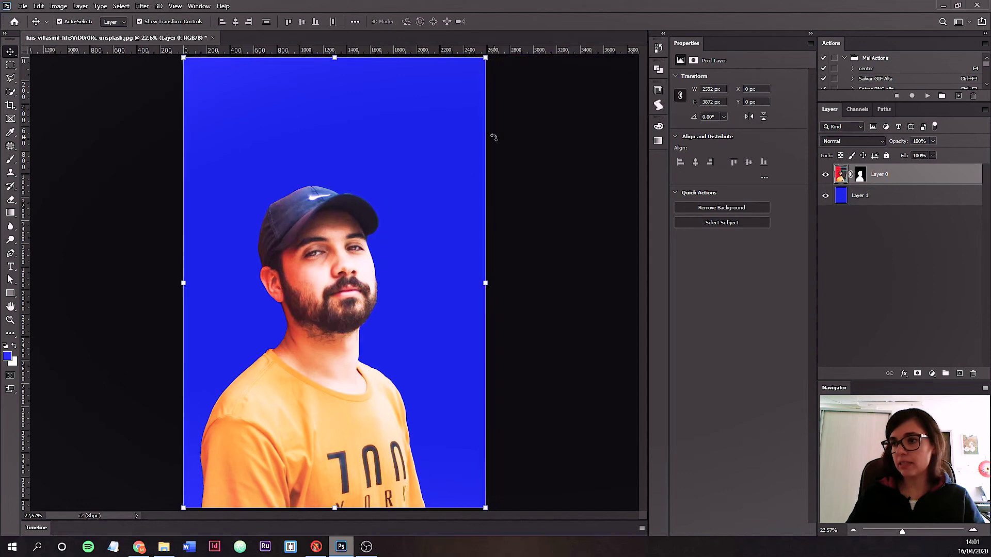
Step: Convert Layer 0 into a Smart Object from its layer menu
{"action": "right_click", "coordinate": [890, 180]}
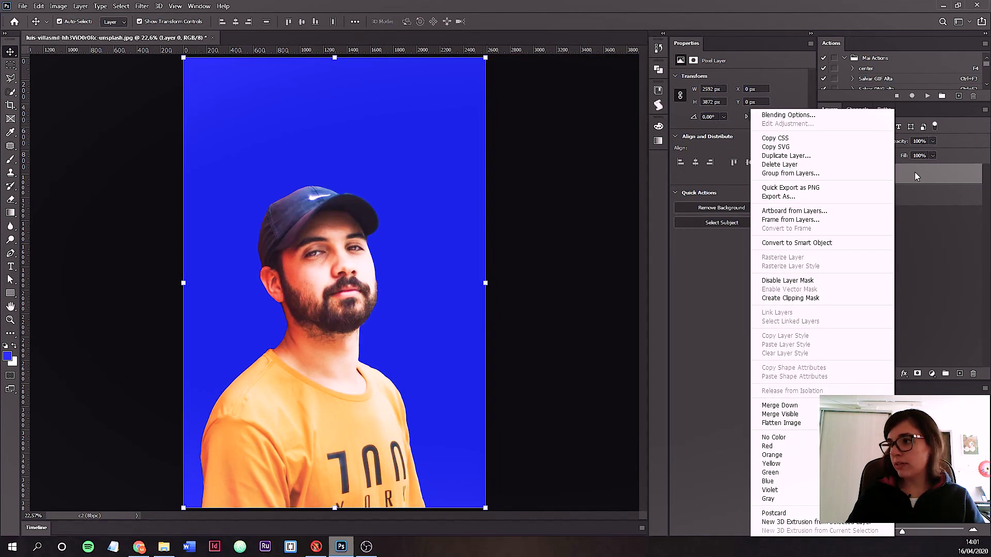
{"action": "left_click", "coordinate": [917, 173]}
{"action": "right_click", "coordinate": [893, 178]}
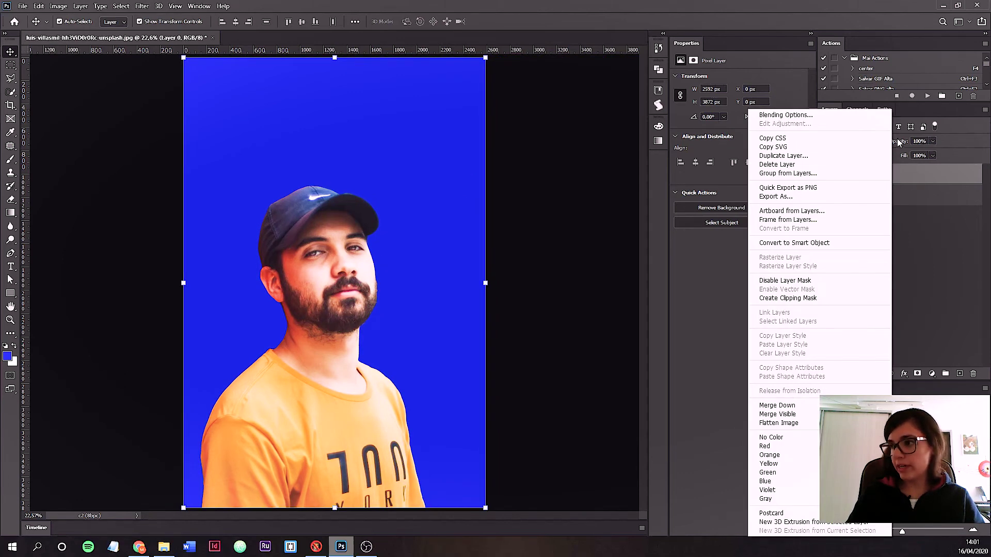
{"action": "left_click", "coordinate": [822, 245]}
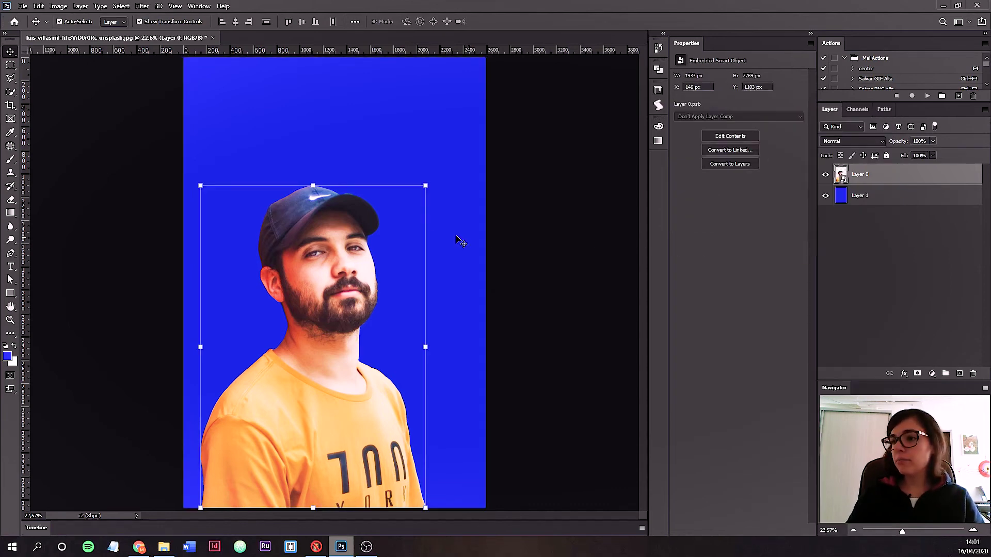
Step: Undo a stray move, then open the smart object as Layer 0.psb and select its mask
{"action": "left_click_drag", "start_coordinate": [316, 240], "coordinate": [322, 158]}
{"action": "key", "text": "ctrl+z"}
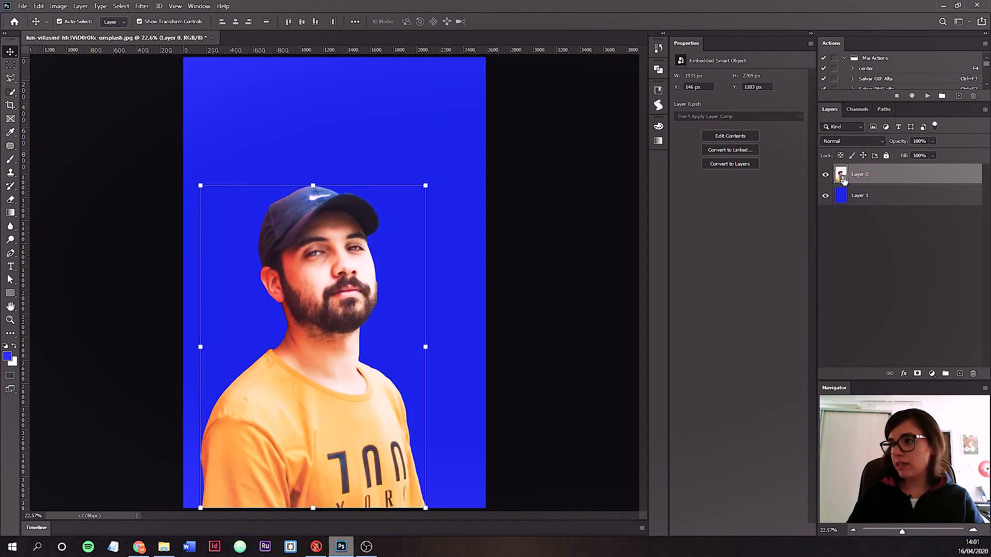
{"action": "double_click", "coordinate": [843, 175]}
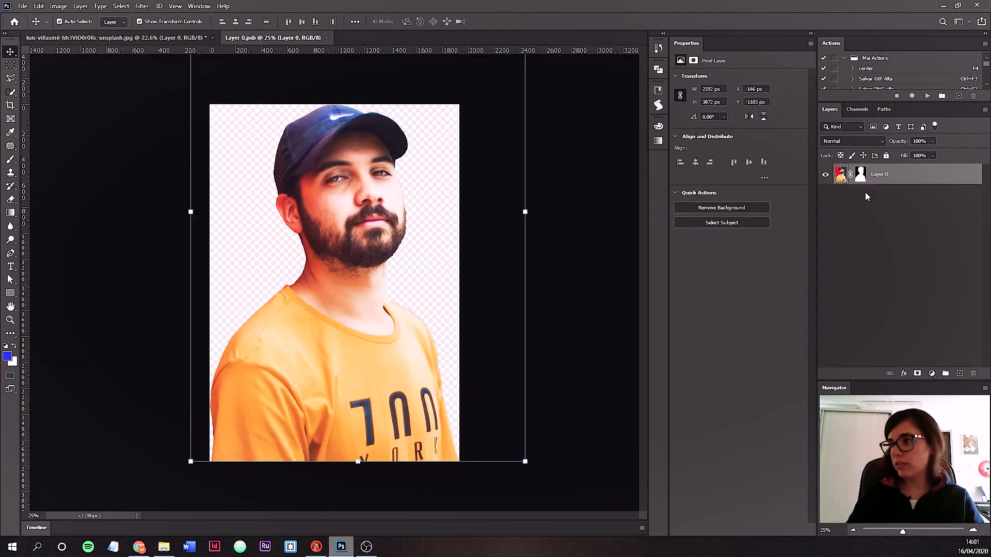
{"action": "left_click", "coordinate": [861, 175]}
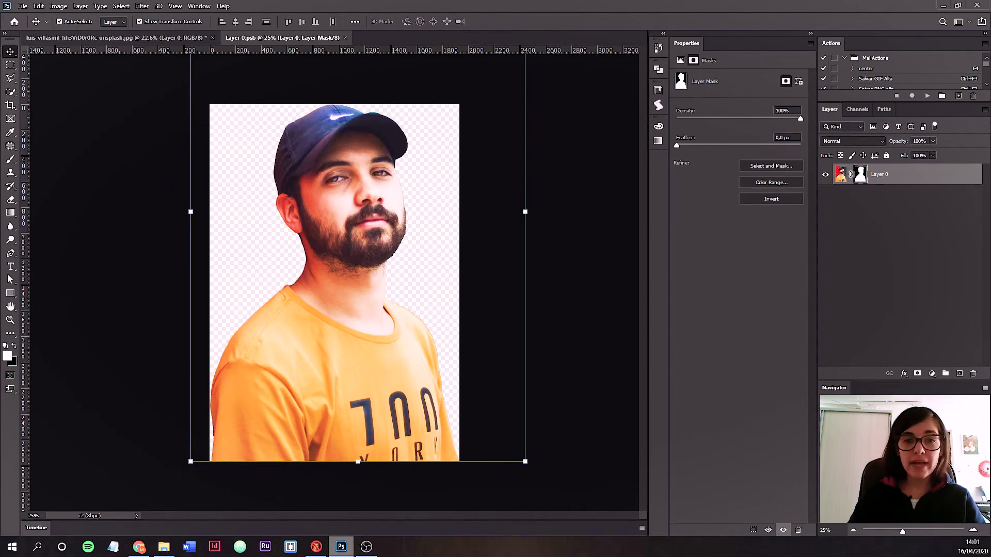
{"action": "left_click", "coordinate": [144, 39]}
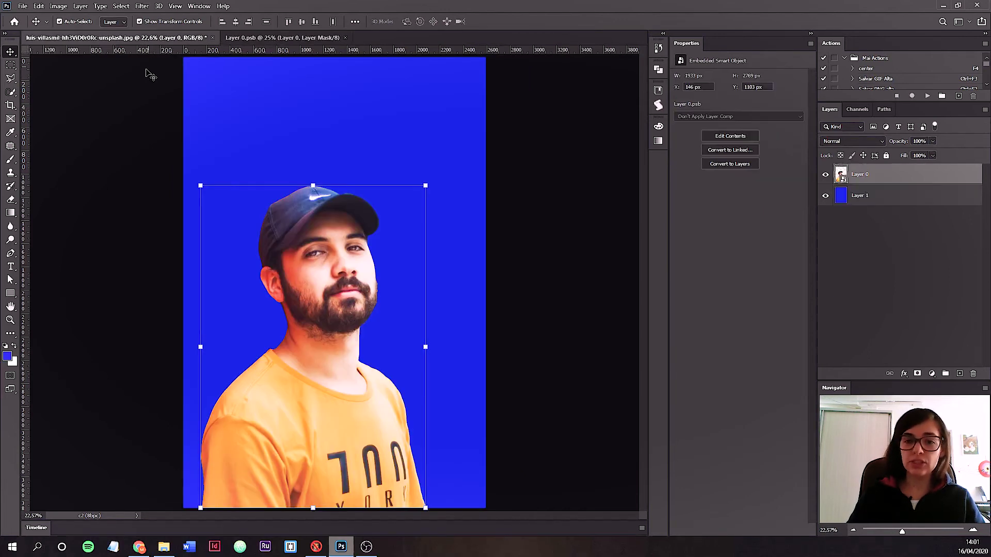